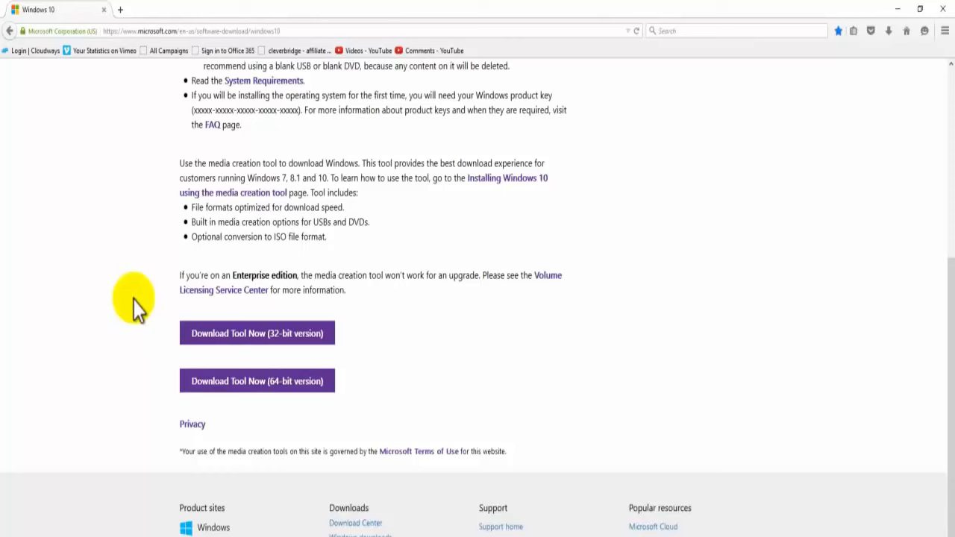
Step: Download the 64-bit version of the media creation tool, save MediaCreationToolx64.exe and run the downloaded file
{"action": "left_click", "coordinate": [185, 389]}
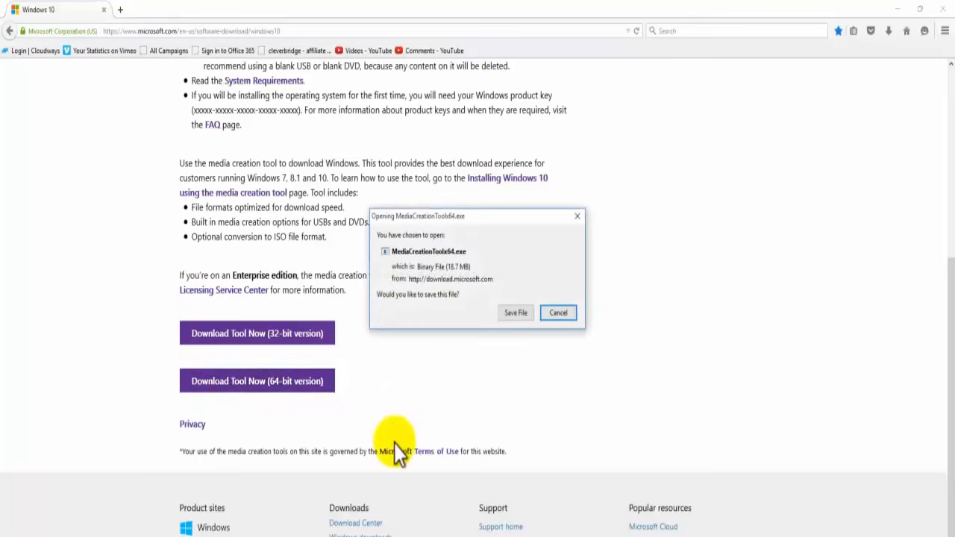
{"action": "left_click", "coordinate": [499, 319]}
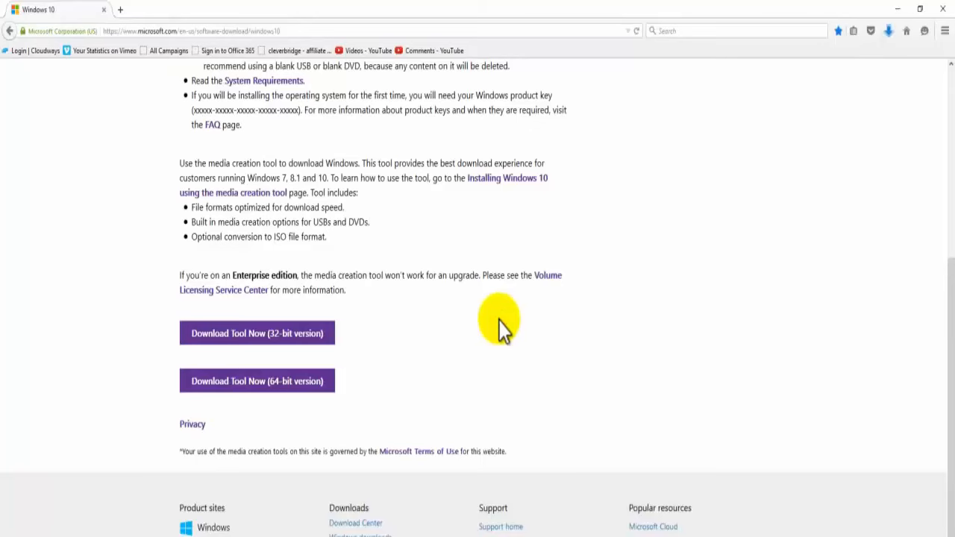
{"action": "left_click", "coordinate": [888, 32]}
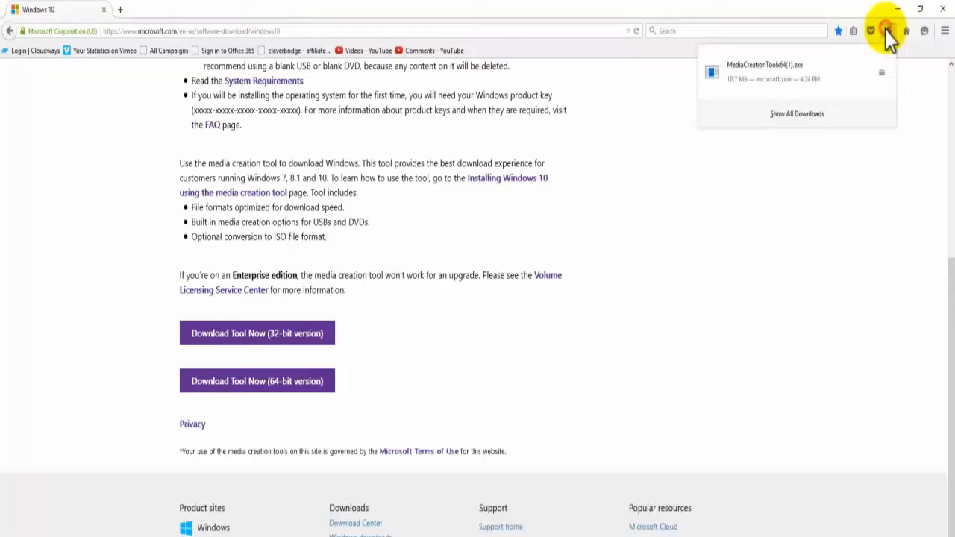
{"action": "left_click", "coordinate": [831, 75]}
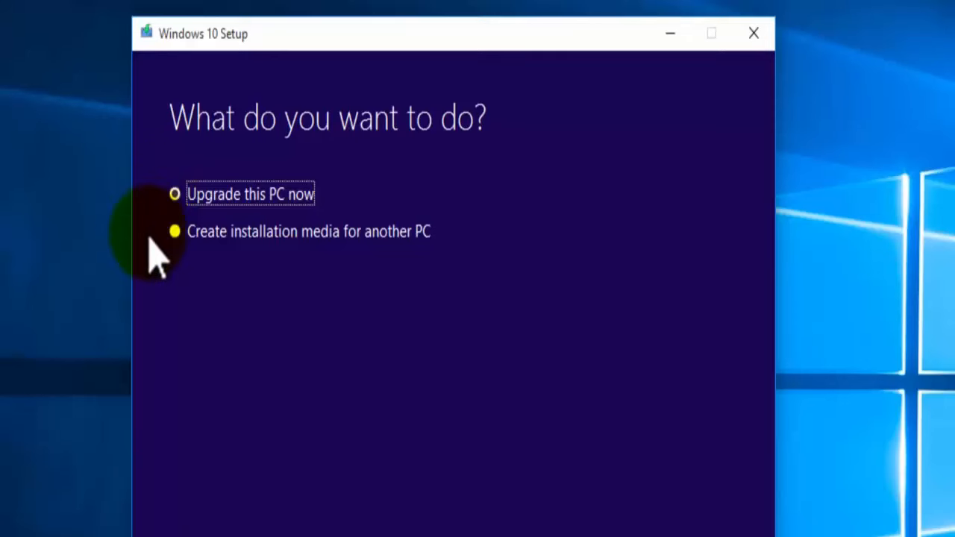
Step: Choose to create installation media for another PC, using English (United States), Windows 10 Pro and 64-bit (x64) architecture
{"action": "left_click", "coordinate": [172, 231]}
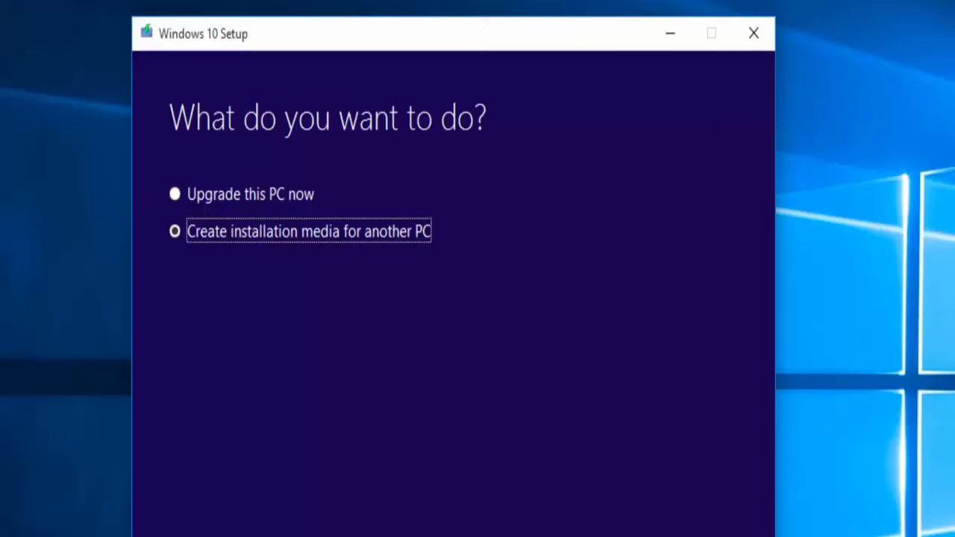
{"action": "key", "text": "Return"}
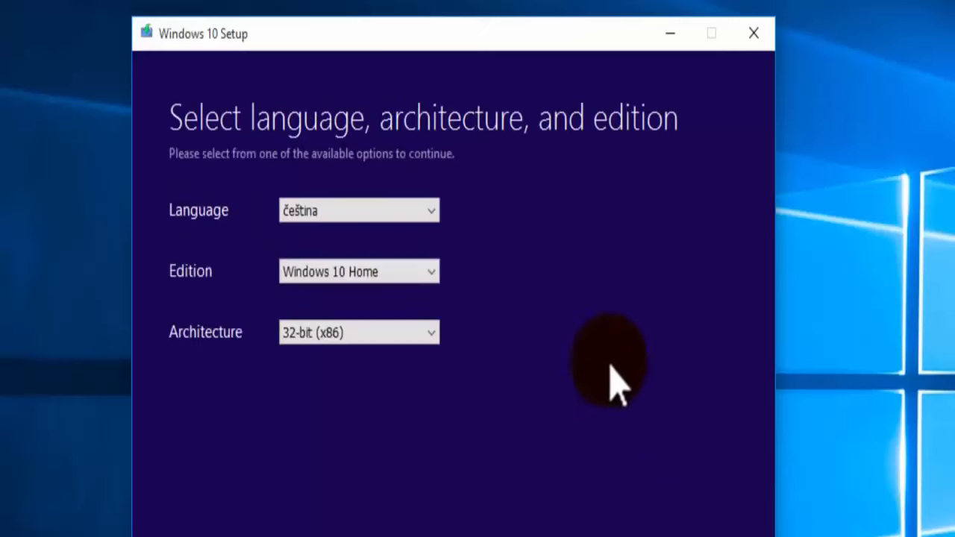
{"action": "left_click", "coordinate": [431, 211]}
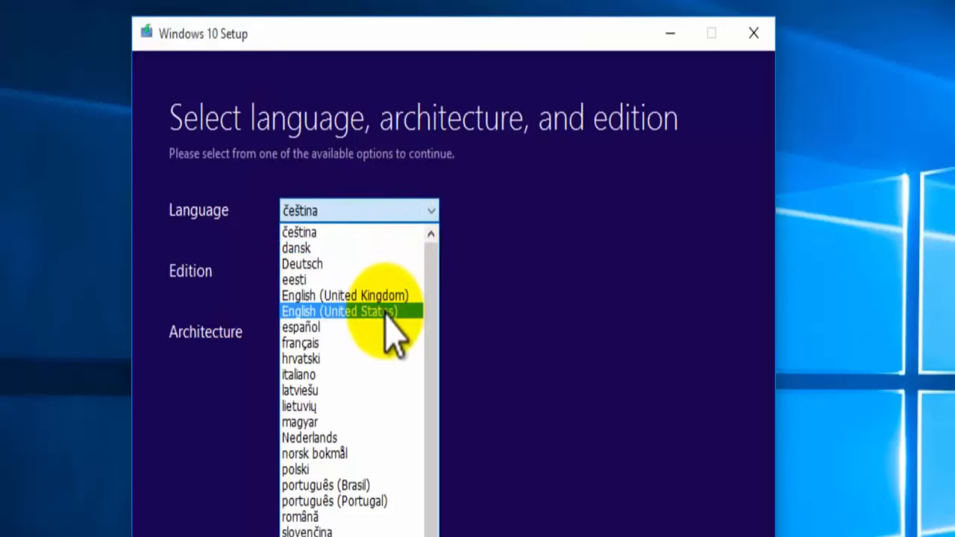
{"action": "left_click", "coordinate": [411, 312]}
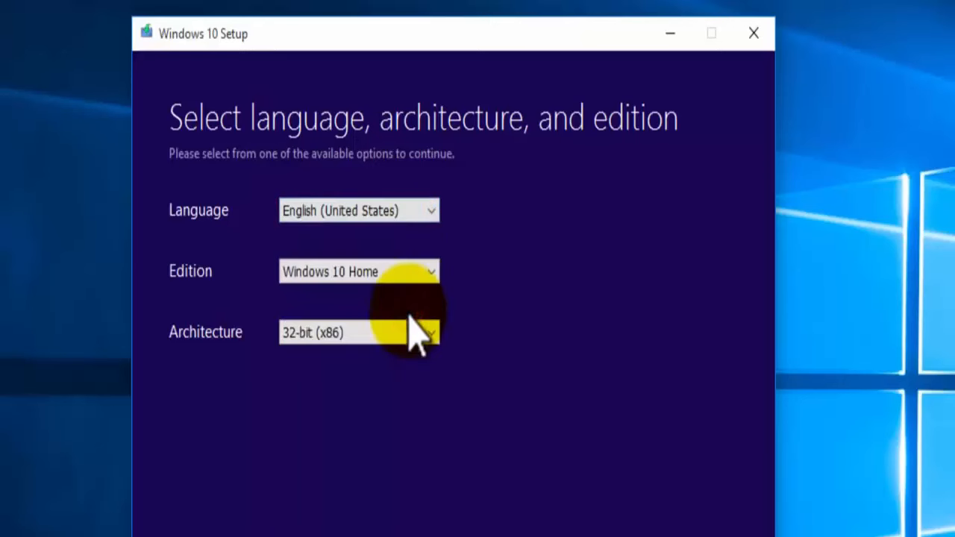
{"action": "left_click", "coordinate": [431, 273]}
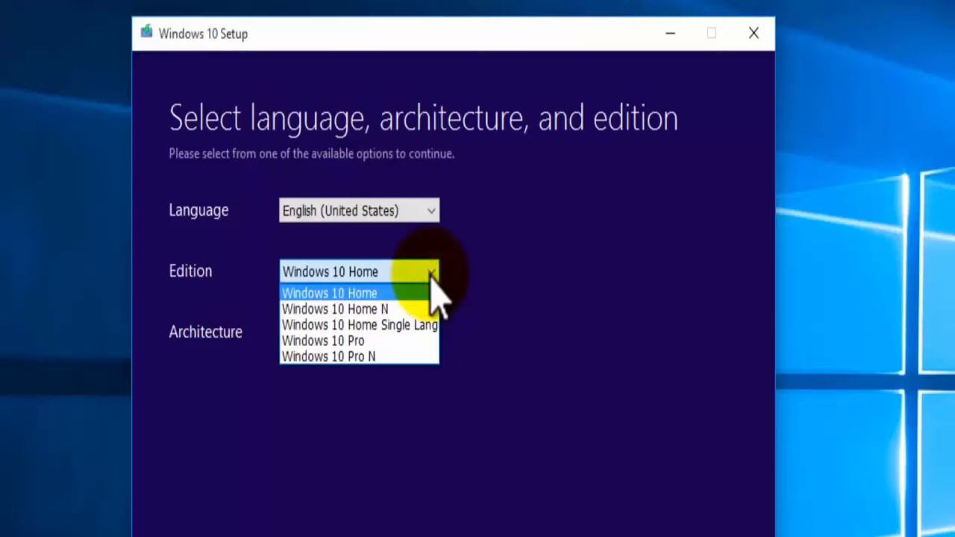
{"action": "left_click", "coordinate": [412, 341]}
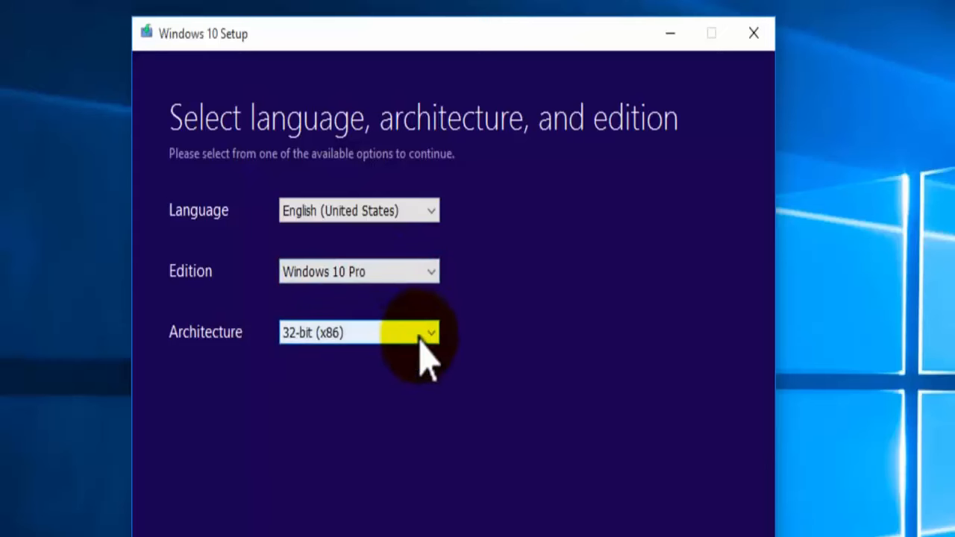
{"action": "left_click", "coordinate": [433, 336]}
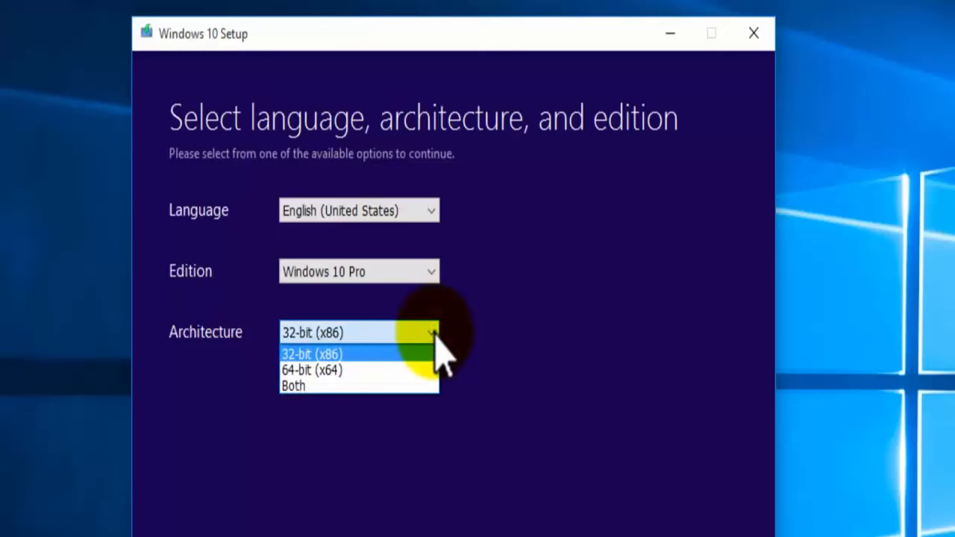
{"action": "left_click", "coordinate": [411, 370]}
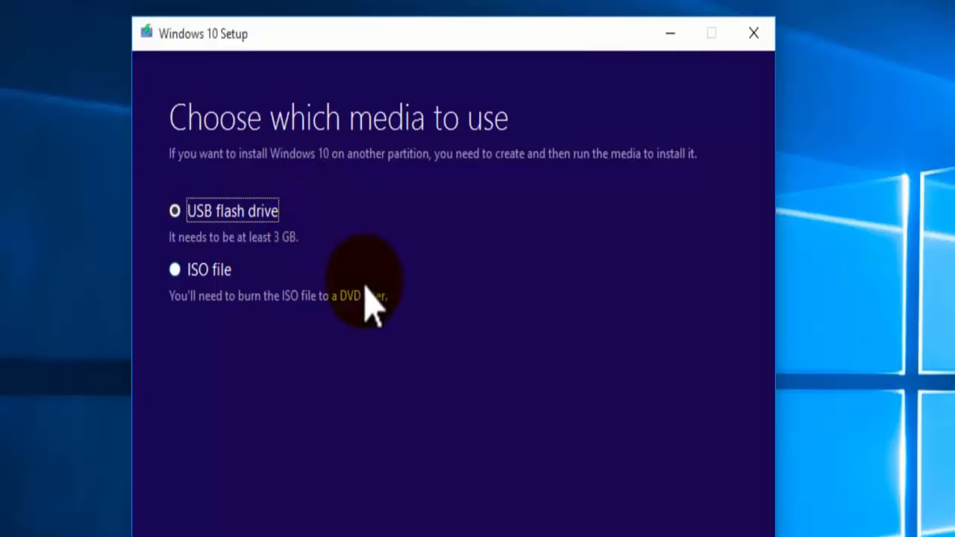
Step: Create the installation media on a USB flash drive, refreshing the drive list to find it, and finish the media setup
{"action": "left_click", "coordinate": [698, 536]}
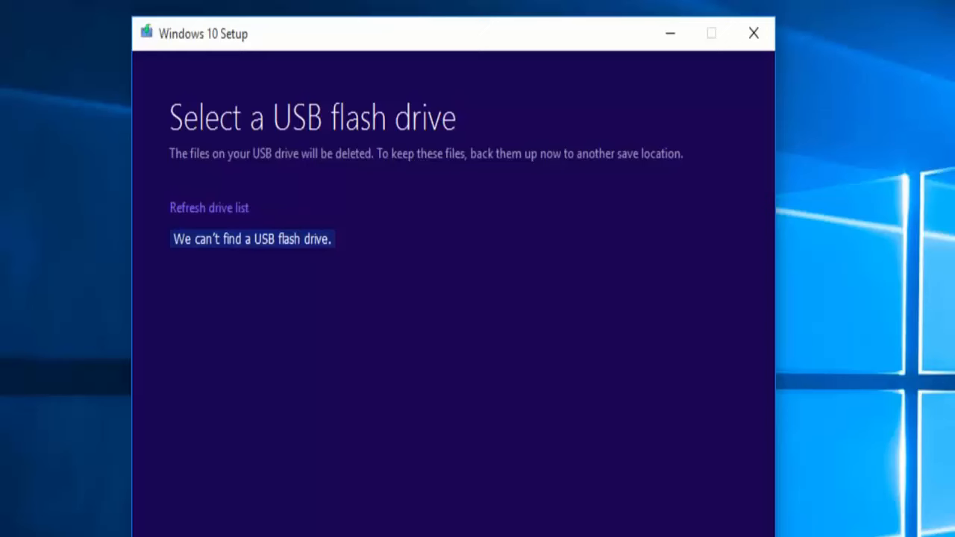
{"action": "left_click", "coordinate": [177, 210]}
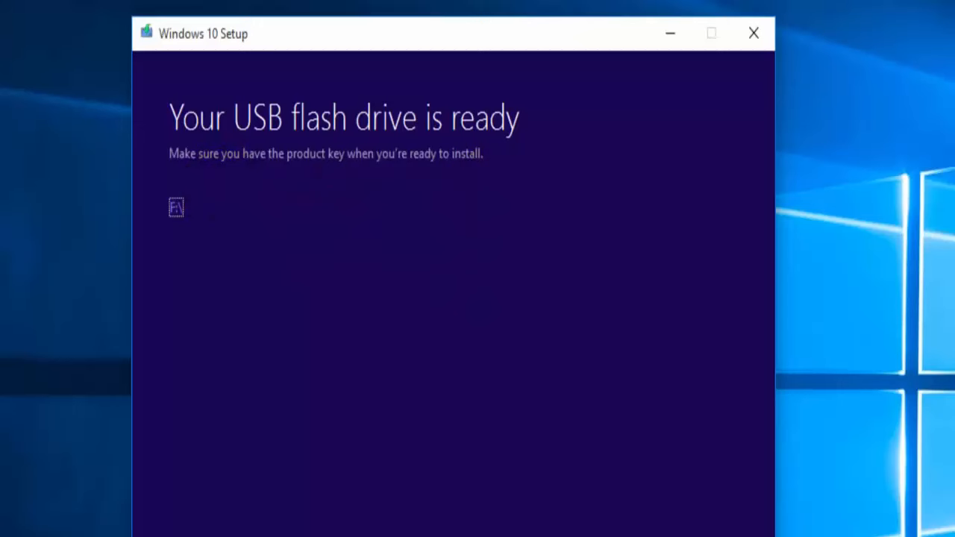
{"action": "left_click", "coordinate": [712, 536]}
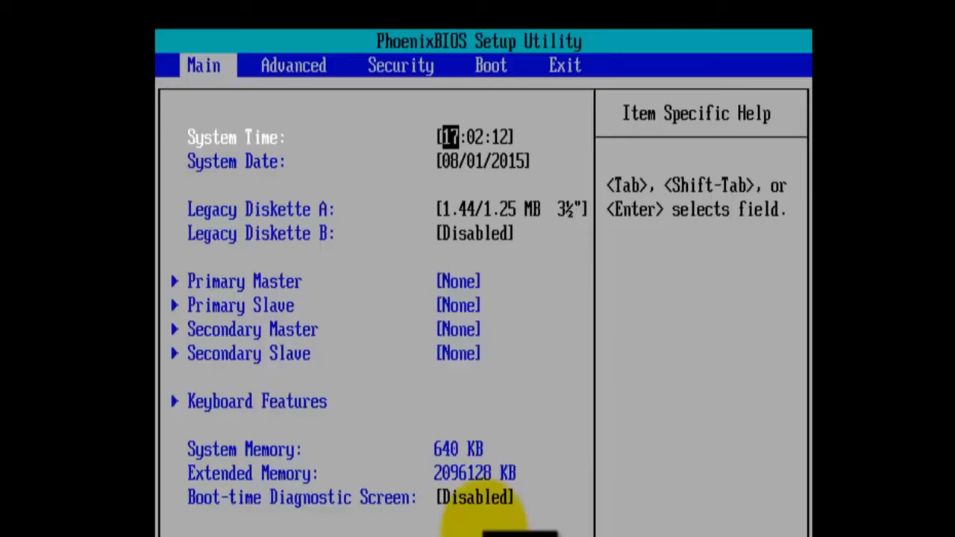
Step: In the BIOS boot order, move CD-ROM Drive down below Hard Drive and Removable Devices
{"action": "key", "text": "Right"}
{"action": "key", "text": "Right"}
{"action": "key", "text": "Right"}
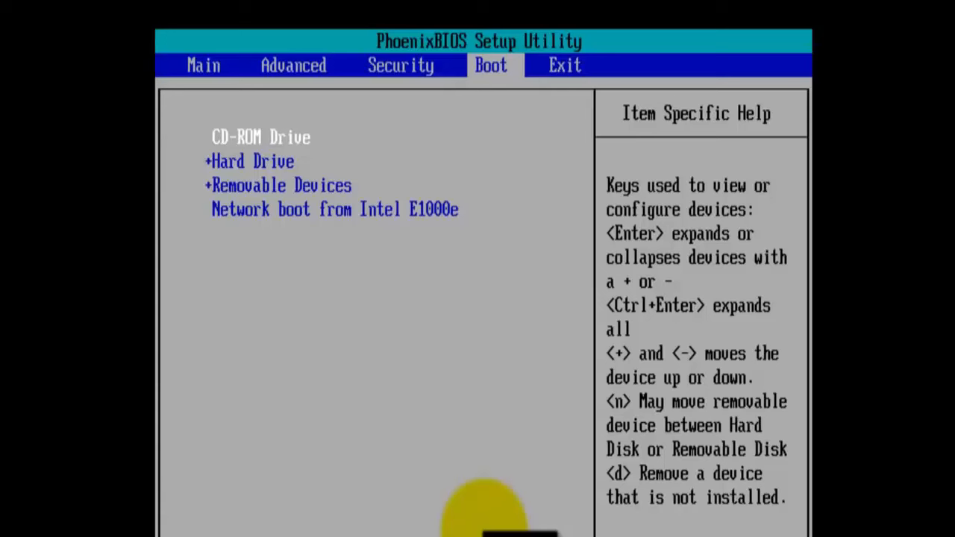
{"action": "key", "text": "minus"}
Step: Move Hard Drive below Removable Devices in the boot order, then save the configuration changes and exit the BIOS
{"action": "key", "text": "minus"}
{"action": "key", "text": "Down"}
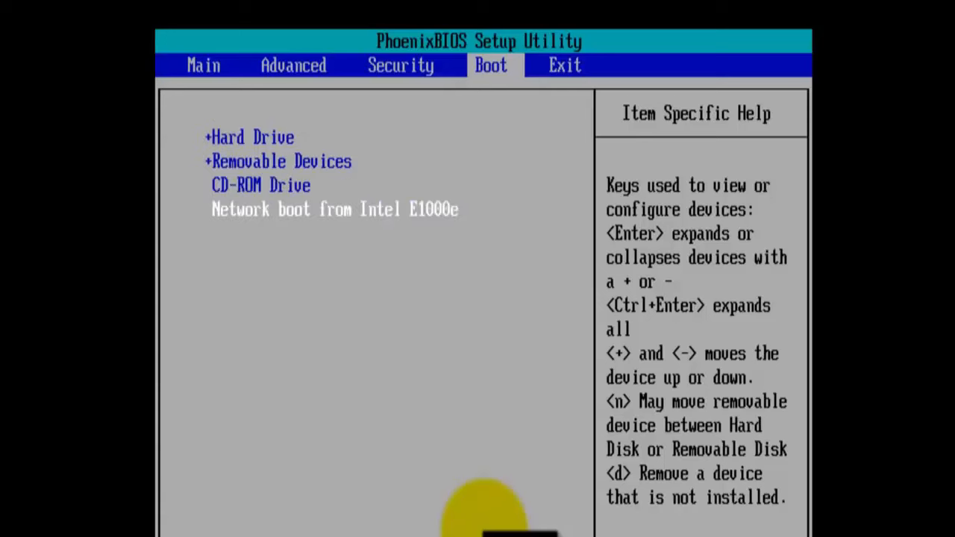
{"action": "key", "text": "Up"}
{"action": "key", "text": "Up"}
{"action": "key", "text": "Up"}
{"action": "key", "text": "minus"}
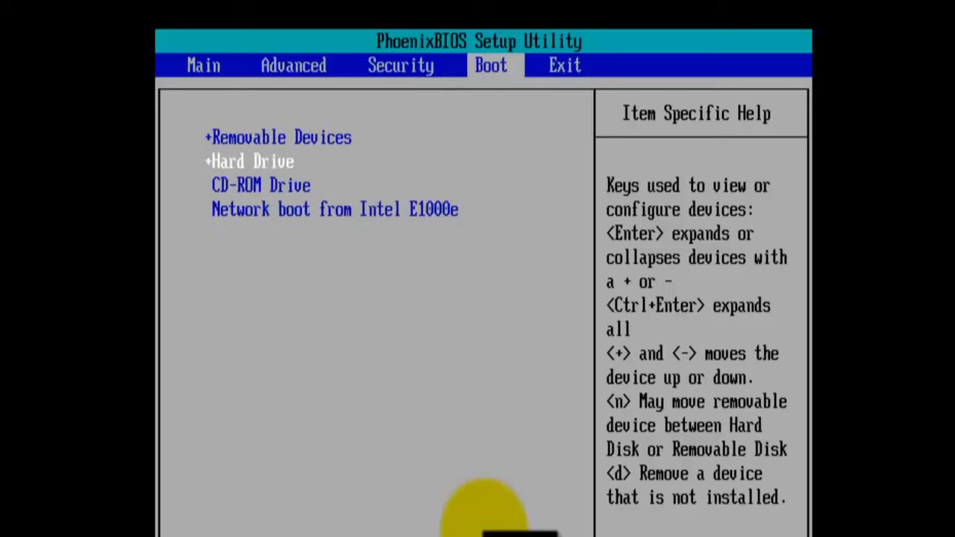
{"action": "key", "text": "Up"}
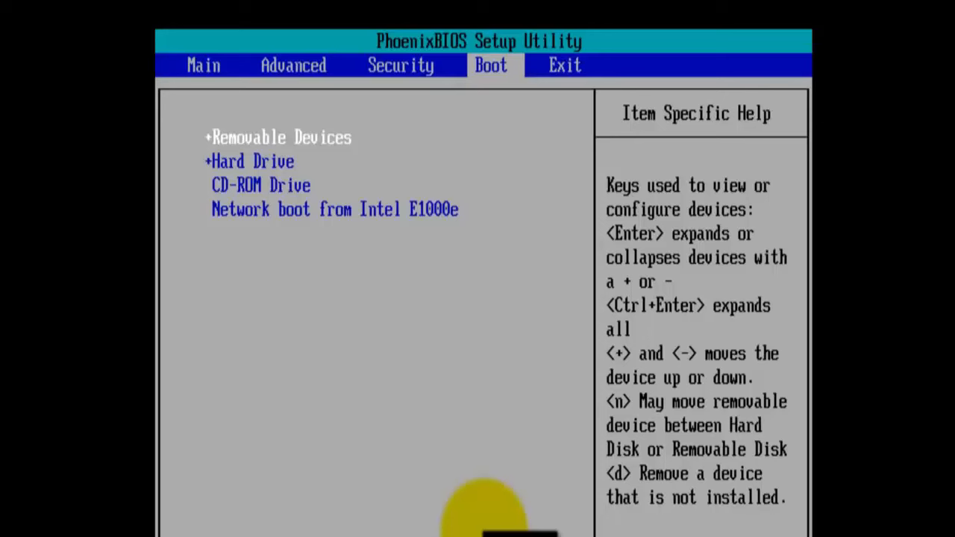
{"action": "key", "text": "F10"}
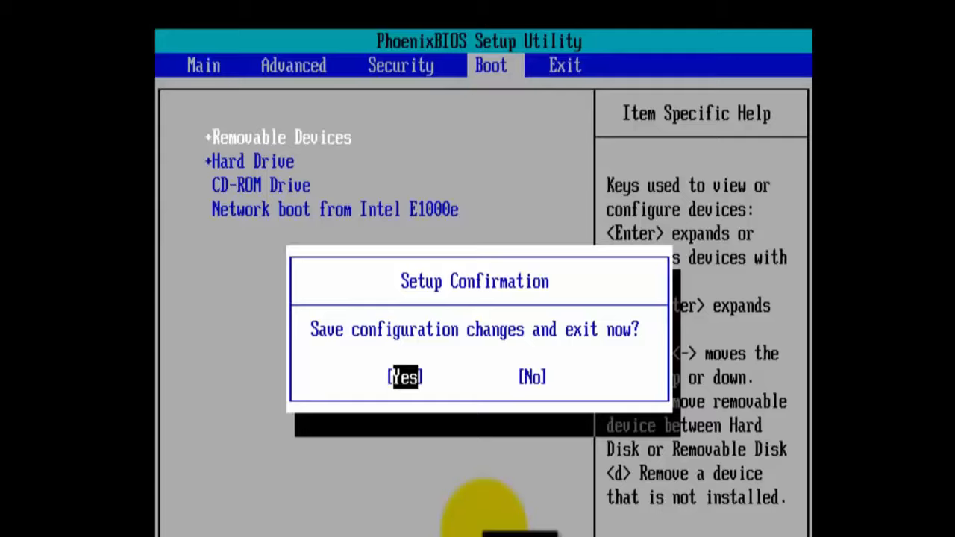
{"action": "key", "text": "Return"}
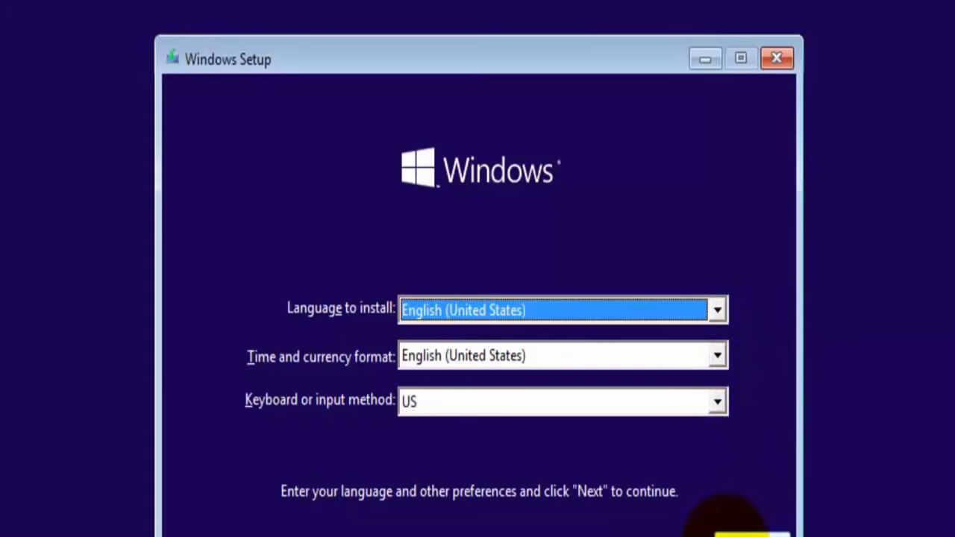
Step: Start the Windows installation with English (United States) and the US keyboard, and skip the product key
{"action": "left_click", "coordinate": [735, 534]}
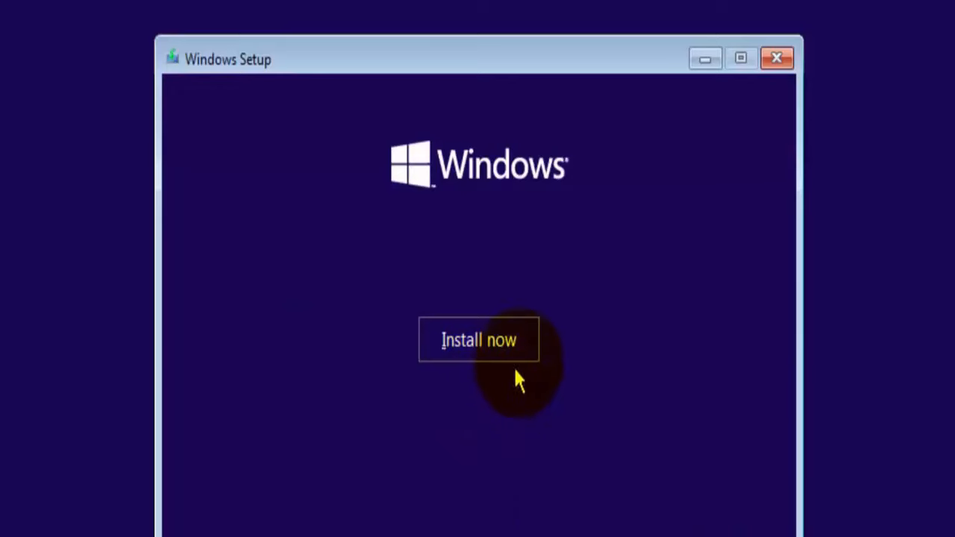
{"action": "left_click", "coordinate": [528, 348]}
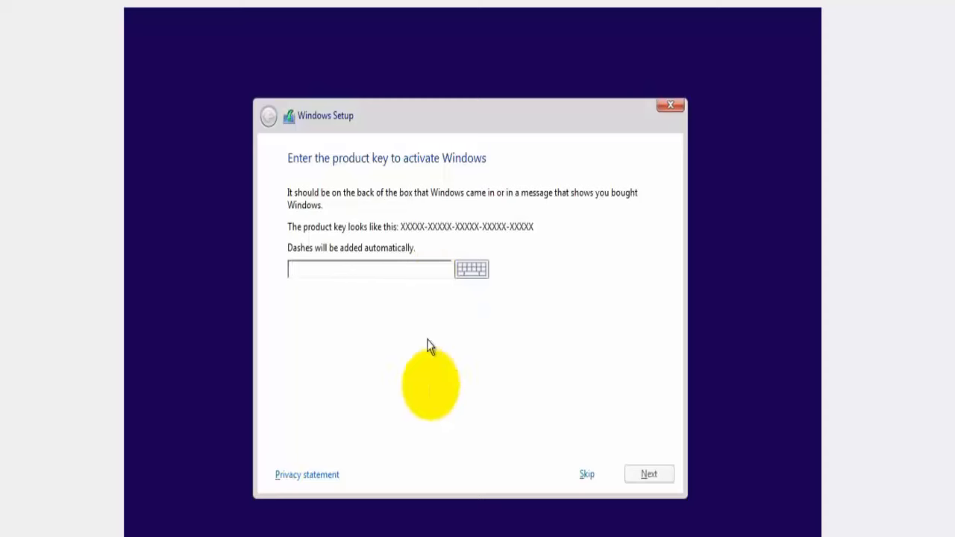
{"action": "left_click", "coordinate": [593, 476]}
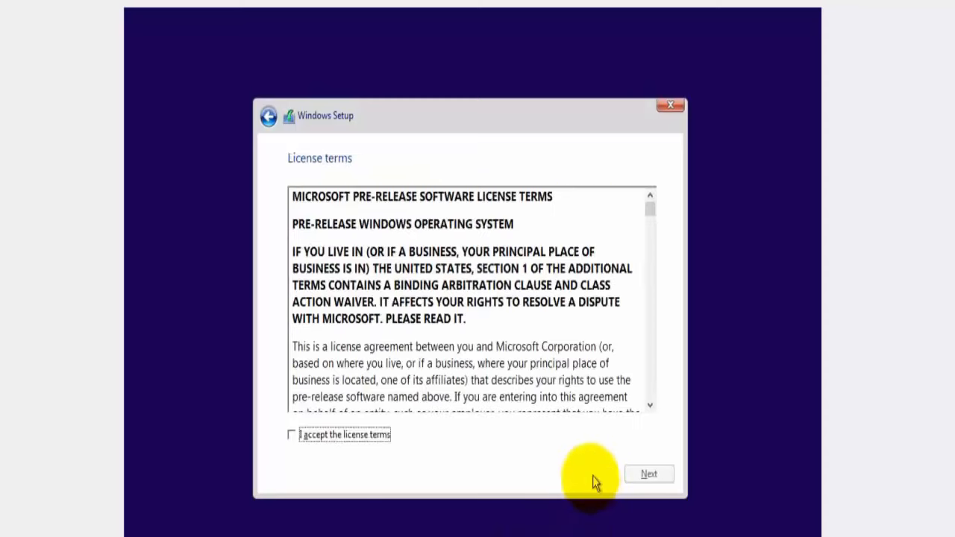
Step: Accept the license terms and choose the custom installation that installs Windows only
{"action": "left_click", "coordinate": [293, 440]}
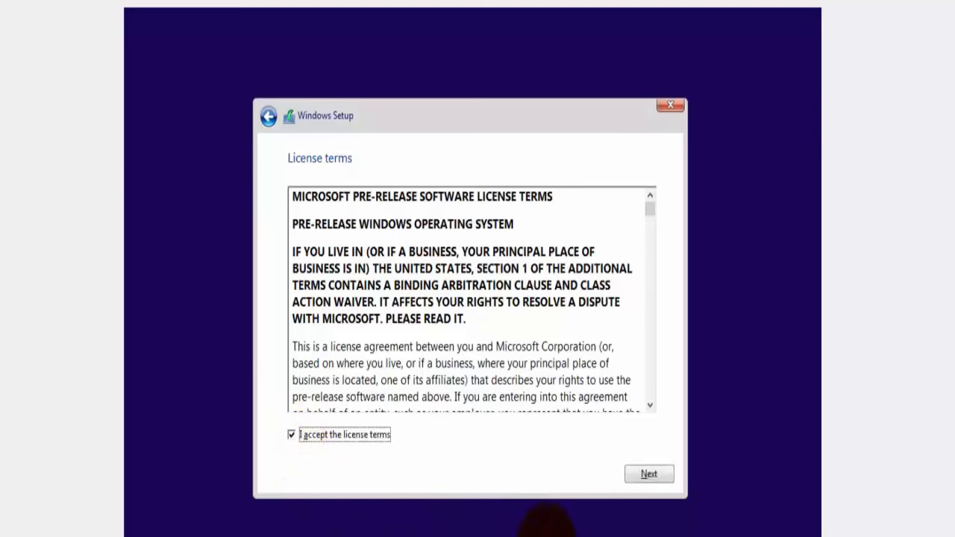
{"action": "left_click", "coordinate": [633, 480]}
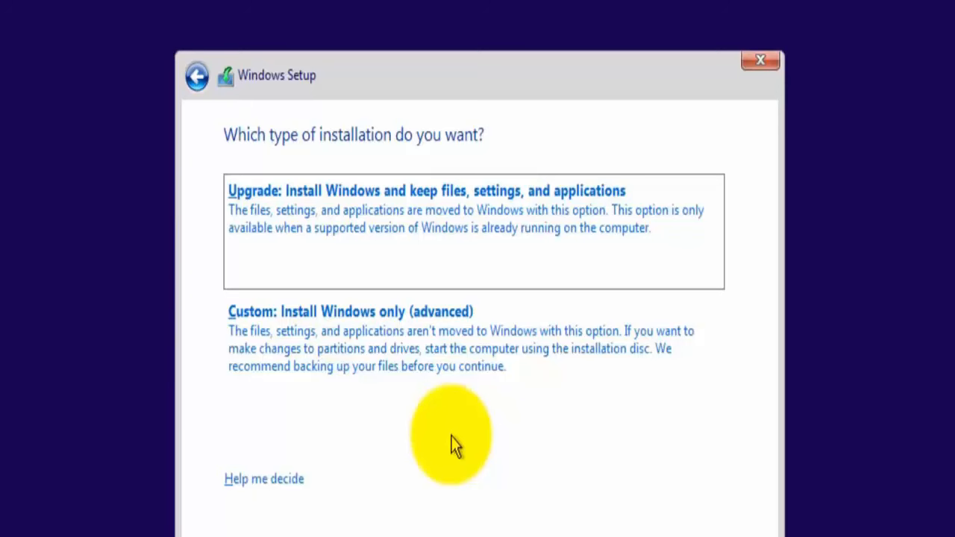
{"action": "left_click", "coordinate": [361, 374]}
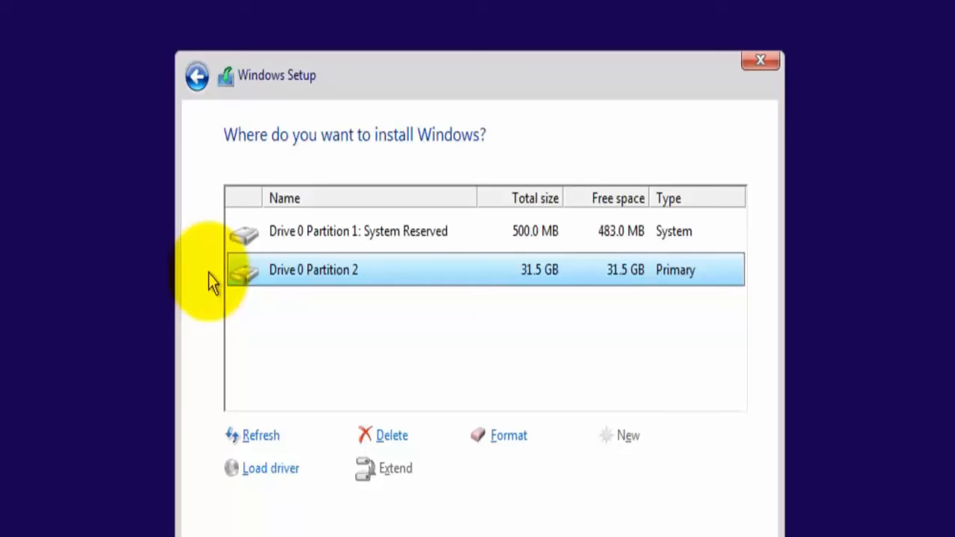
Step: Delete Drive 0 Partition 2 and Partition 1, and install Windows on the drive's unallocated space
{"action": "left_click", "coordinate": [390, 445]}
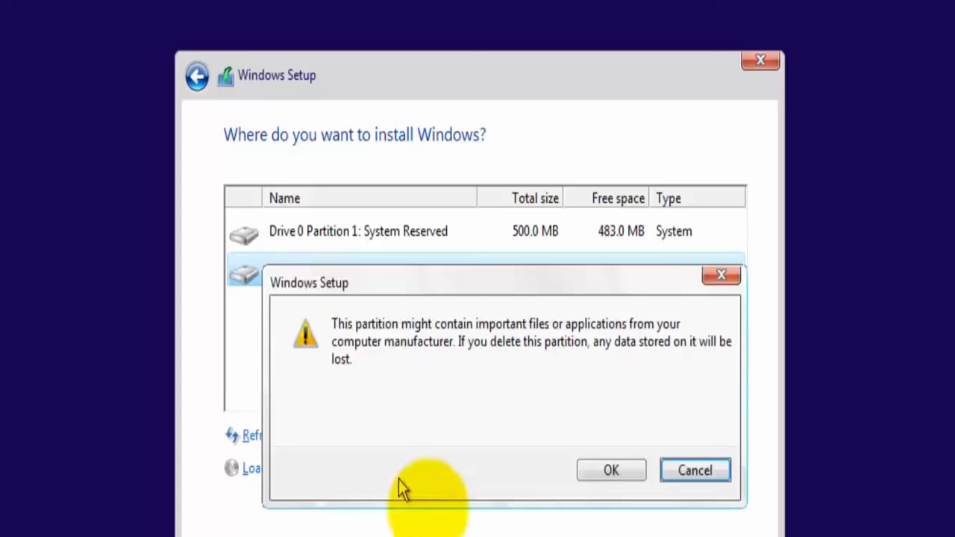
{"action": "left_click", "coordinate": [601, 478]}
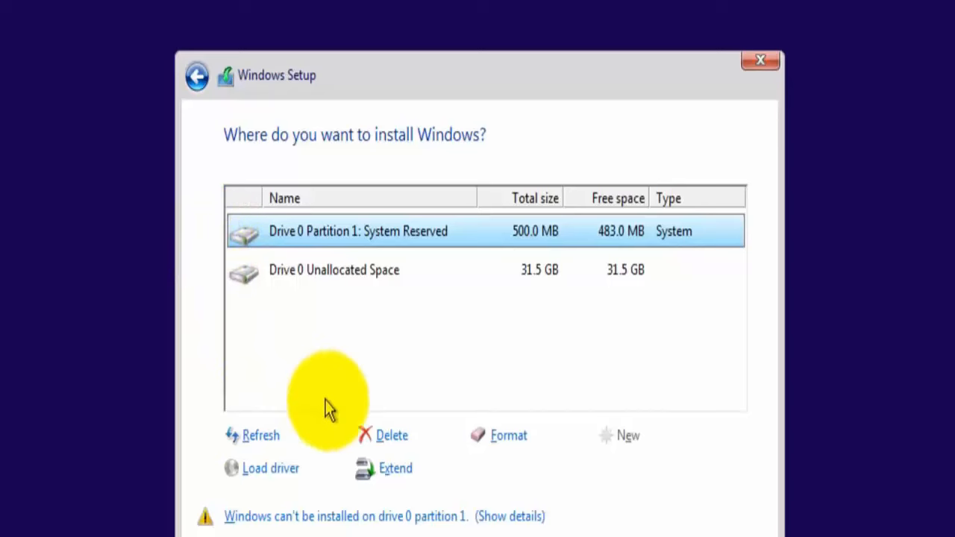
{"action": "left_click", "coordinate": [367, 436]}
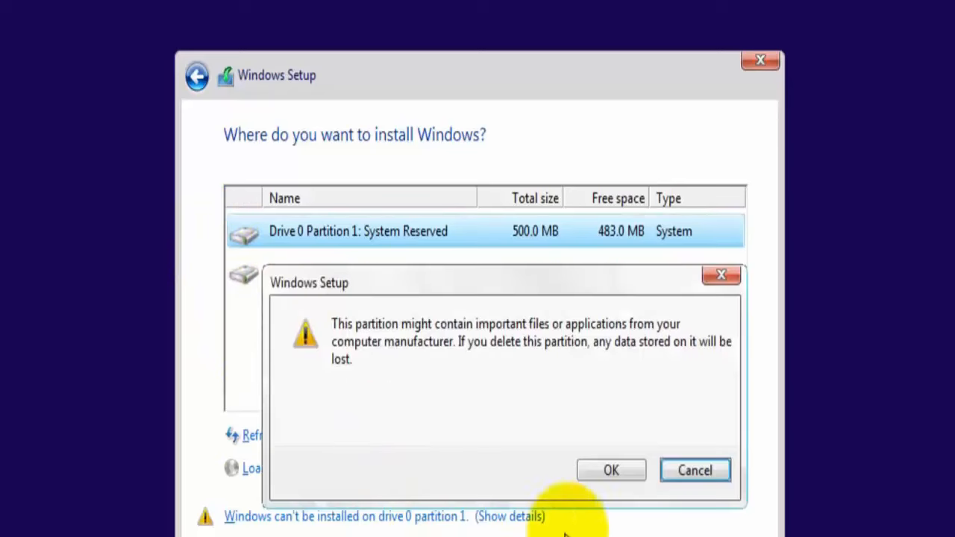
{"action": "left_click", "coordinate": [627, 473]}
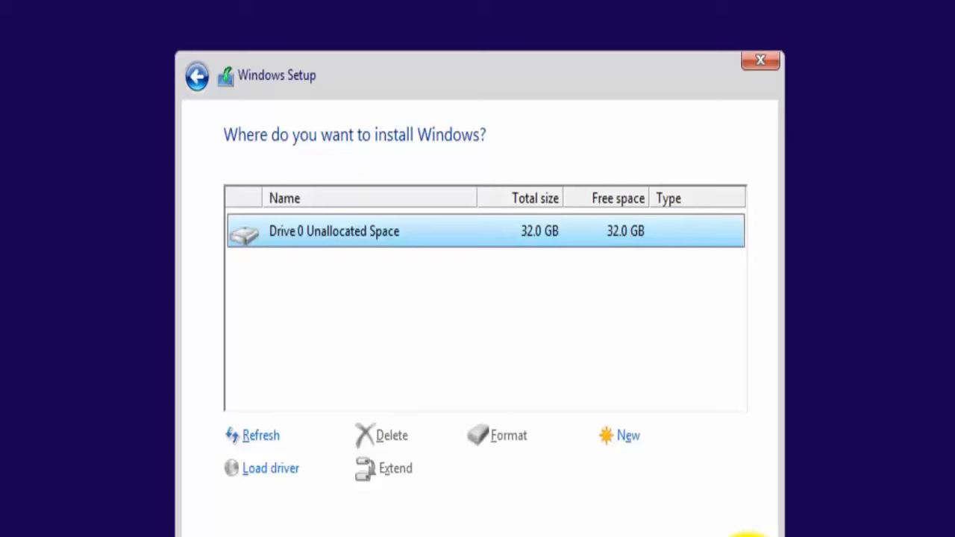
{"action": "left_click", "coordinate": [748, 536]}
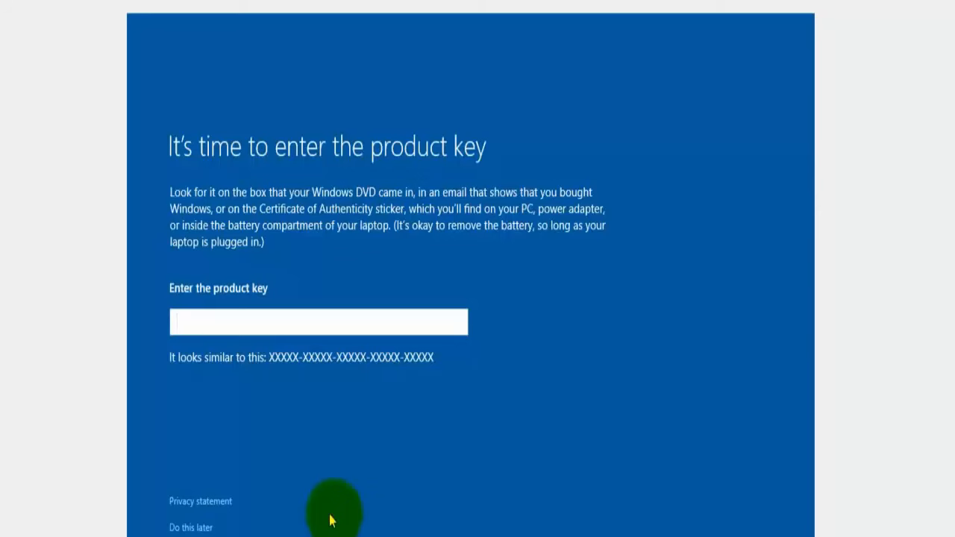
Step: Postpone entering the product key and set the PC's ownership to "I own it"
{"action": "left_click", "coordinate": [209, 529]}
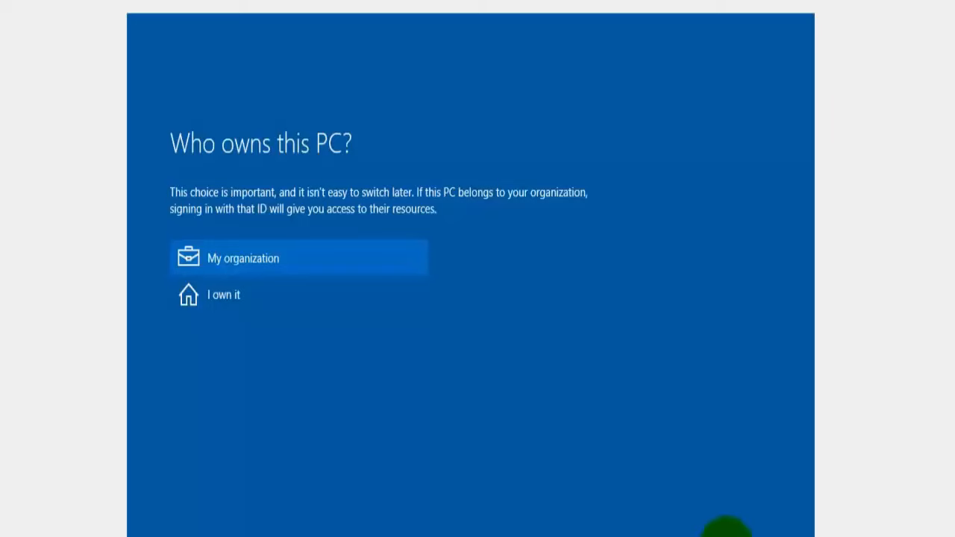
{"action": "left_click", "coordinate": [246, 301]}
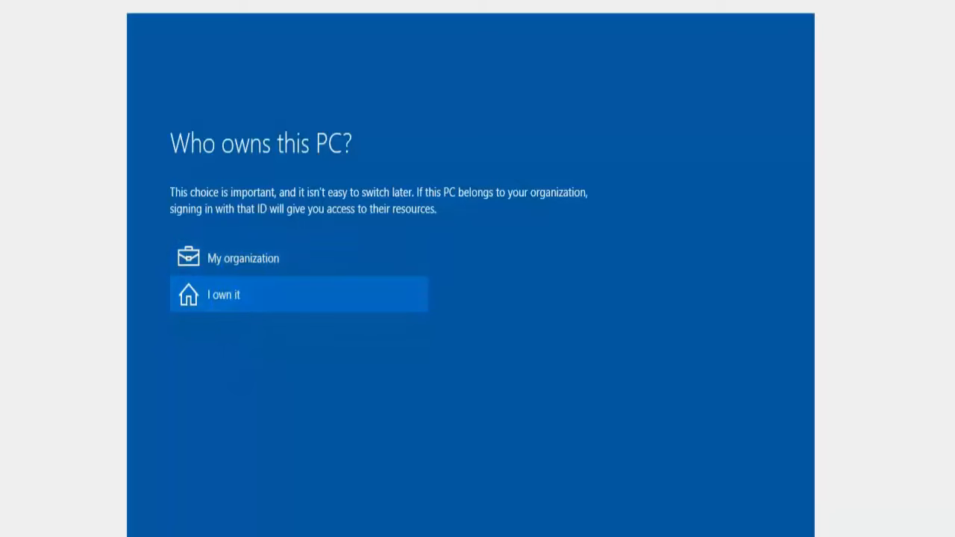
{"action": "left_click", "coordinate": [701, 536]}
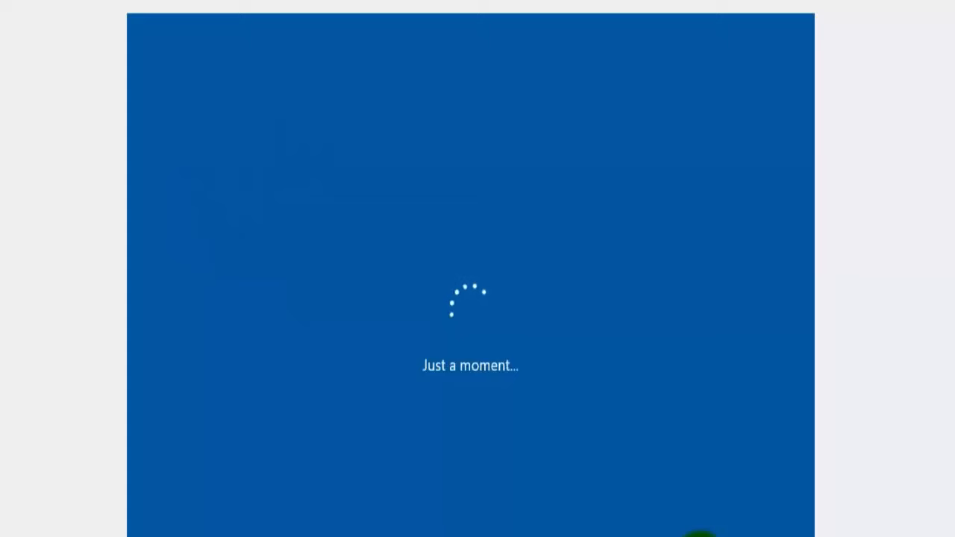